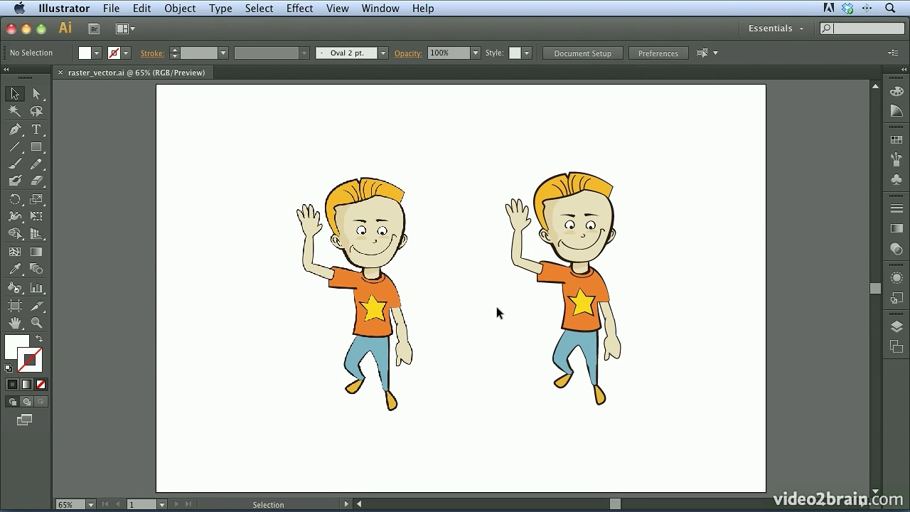
Examine the outline where the raster character's hair meets the ear at up to 4800% magnification, and return to the full artboard view
left_click(36, 323)
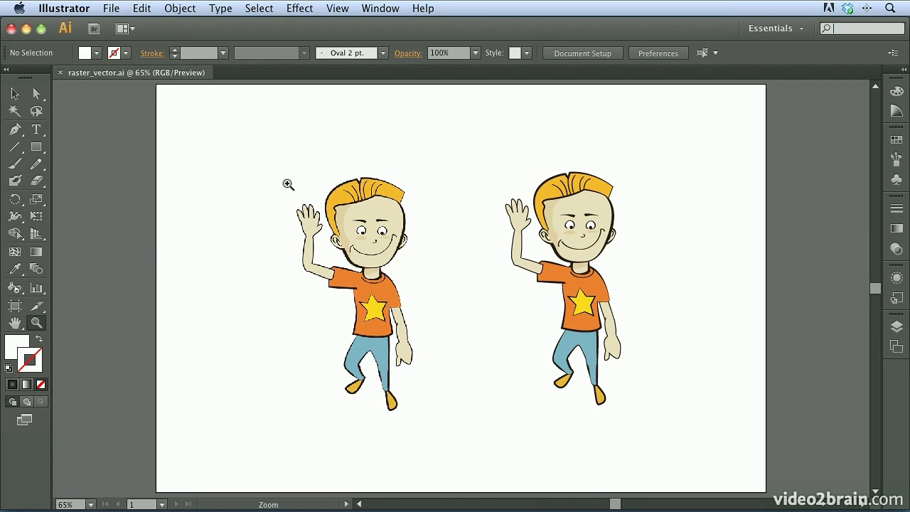
left_click_drag(287, 169, 451, 288)
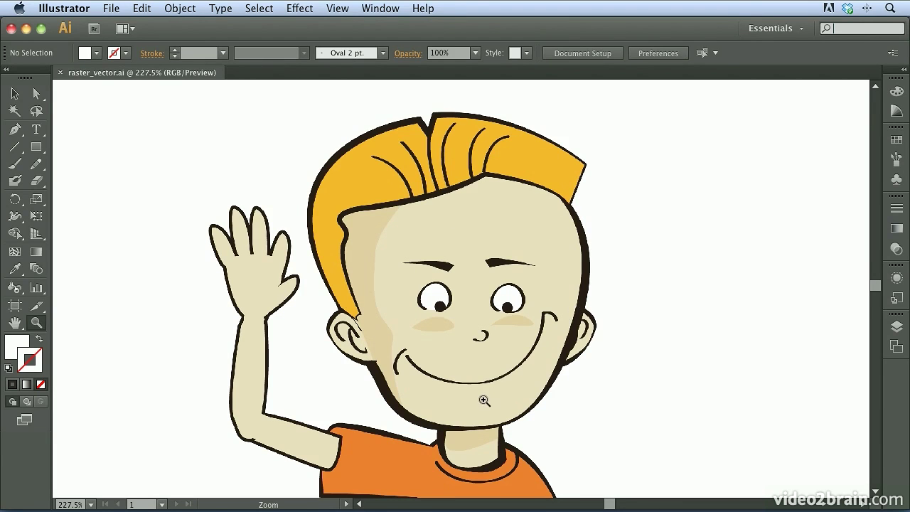
left_click(353, 320)
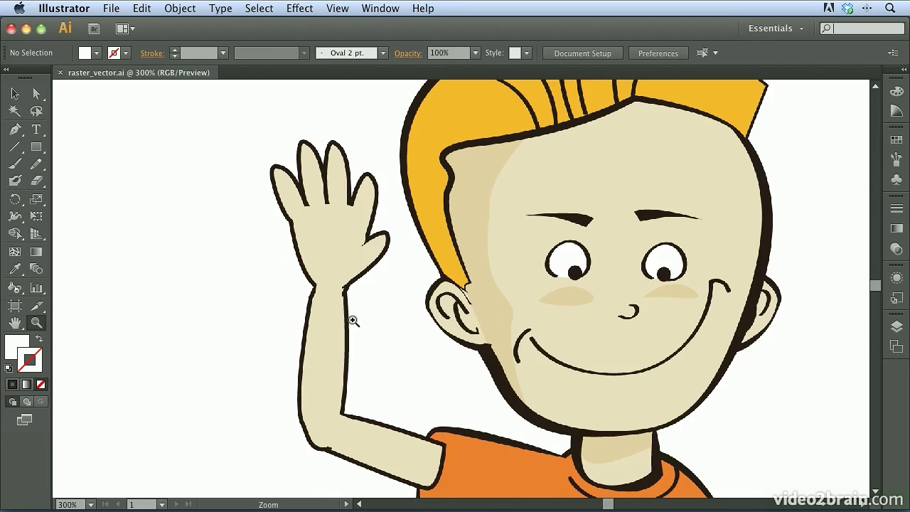
left_click(459, 294)
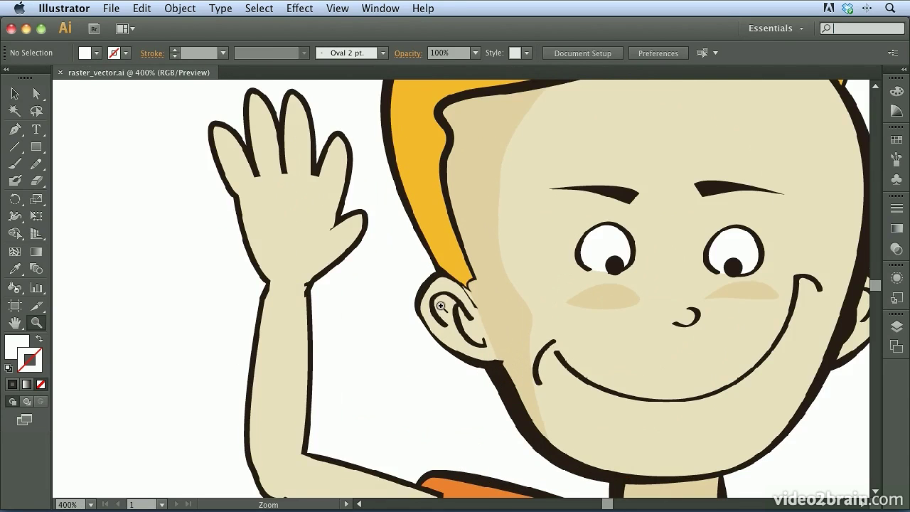
left_click(468, 281)
left_click(446, 300)
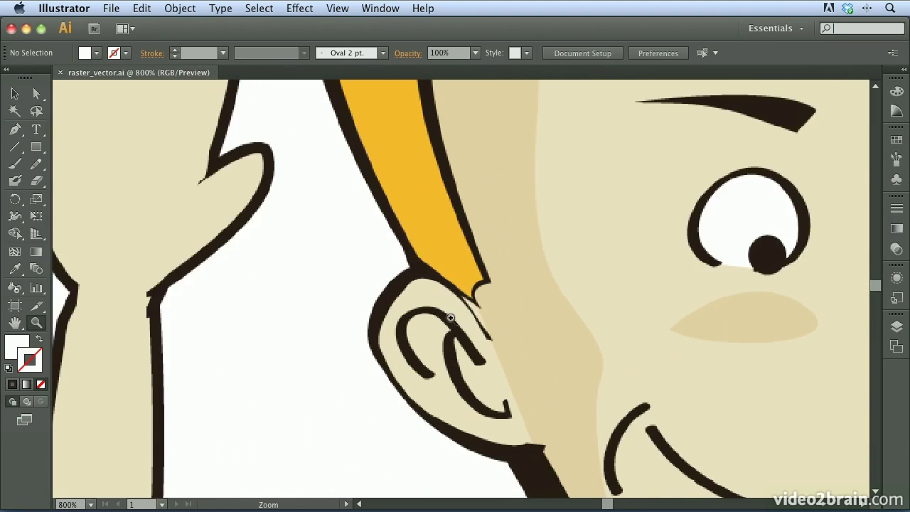
left_click(471, 297)
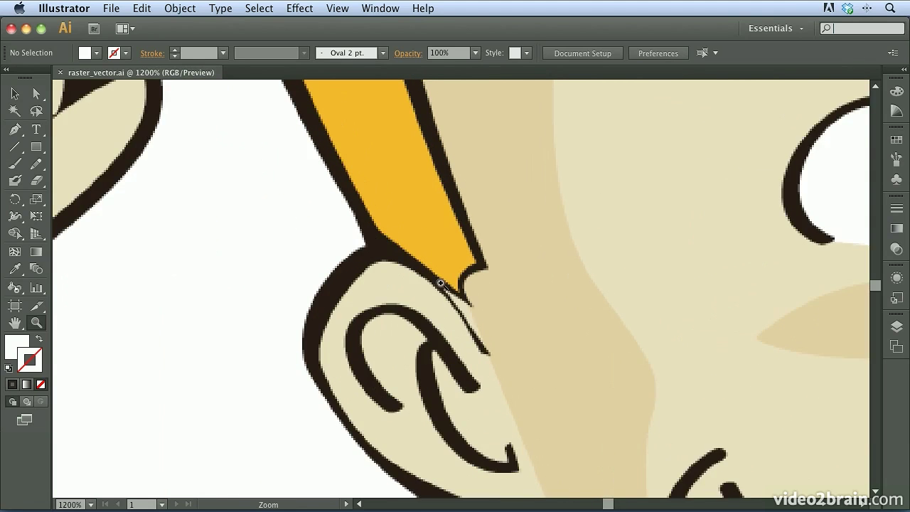
left_click(441, 283)
left_click(450, 279)
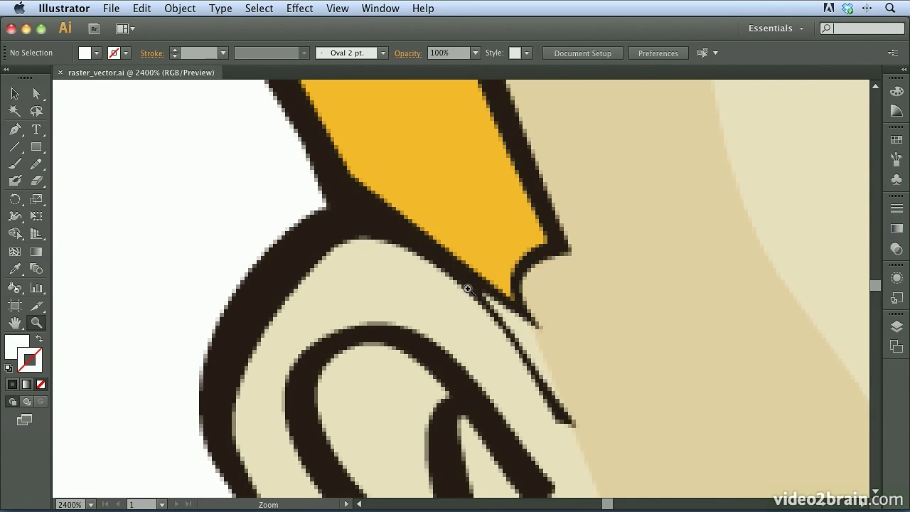
left_click(469, 275)
left_click(476, 281)
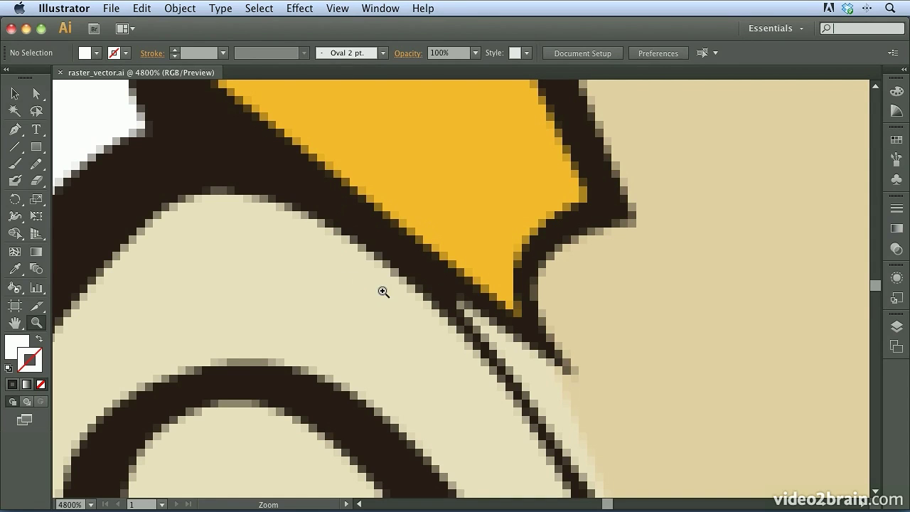
key("super")
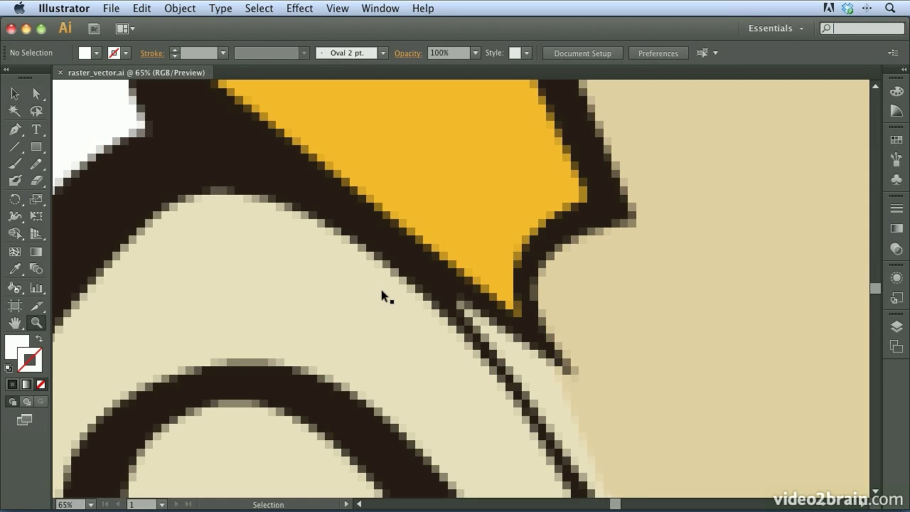
key("super+0")
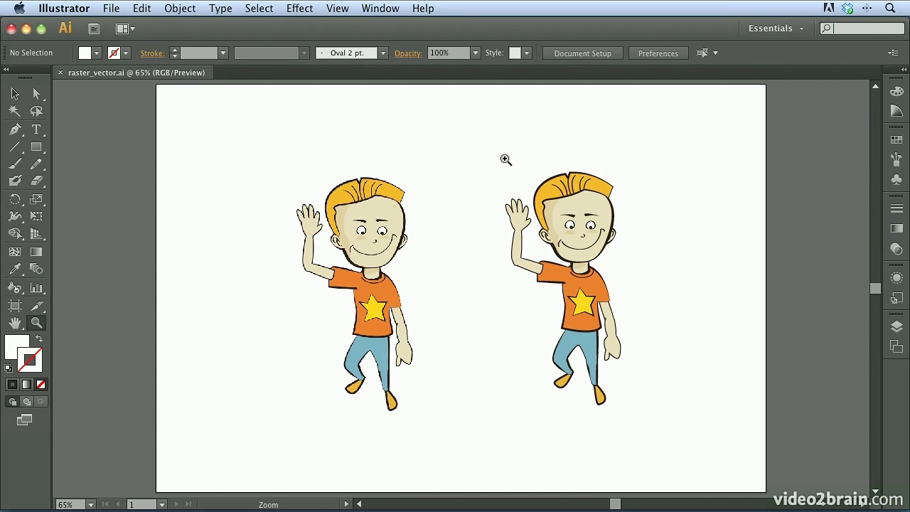
Examine the vector character's hair outline above the ear at up to 6400% magnification, and return to the full artboard view
left_click_drag(503, 158, 650, 278)
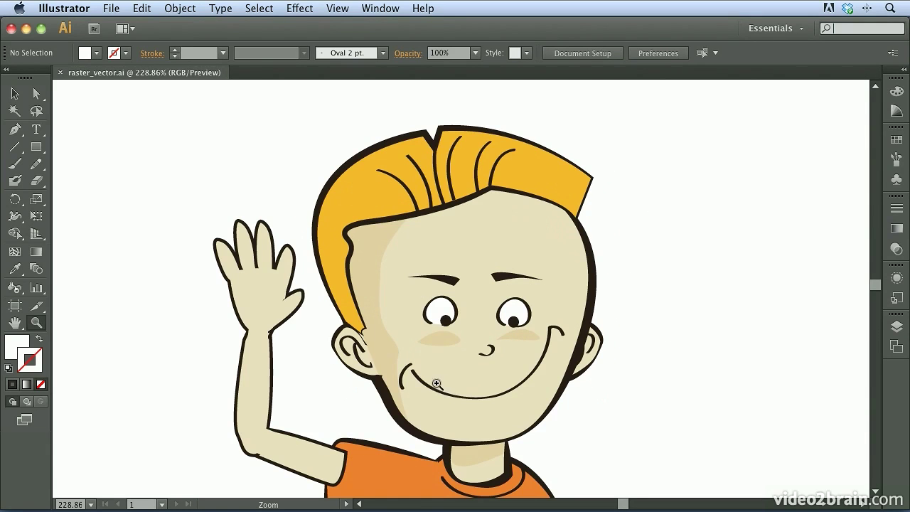
left_click(352, 349)
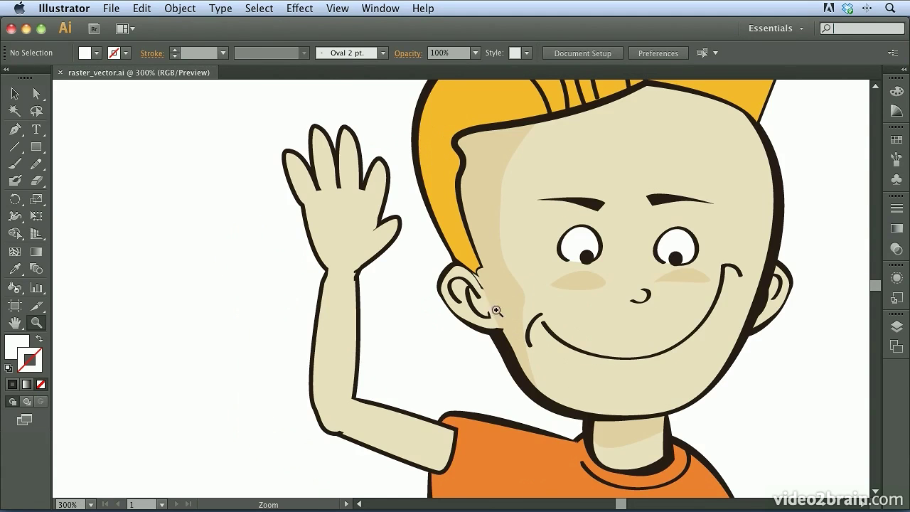
left_click(474, 273)
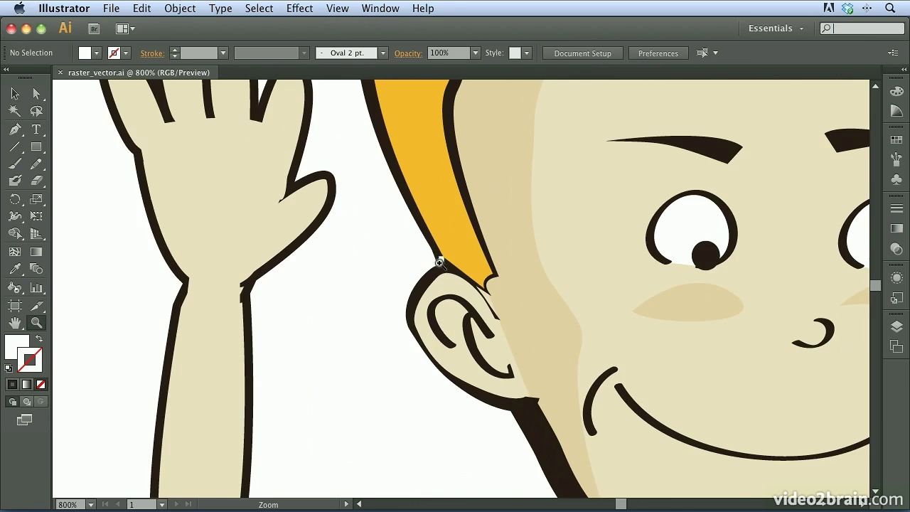
left_click(454, 253)
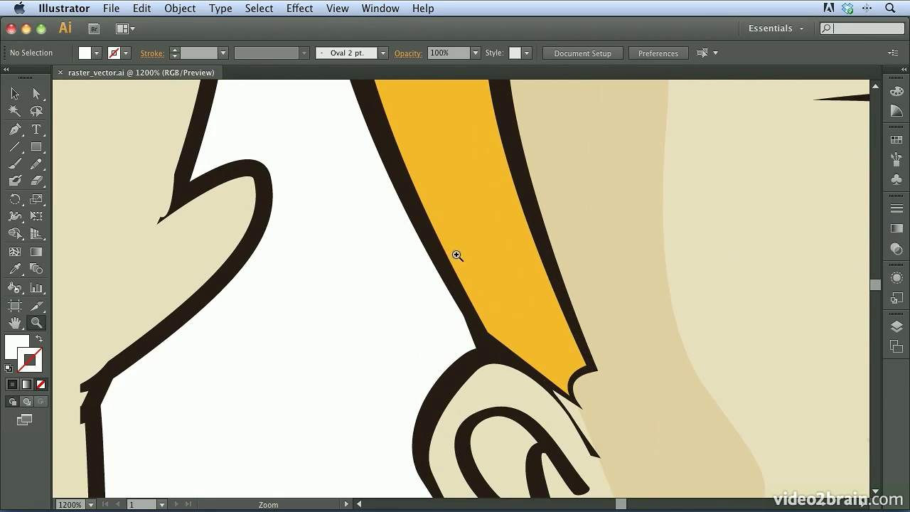
left_click(435, 253)
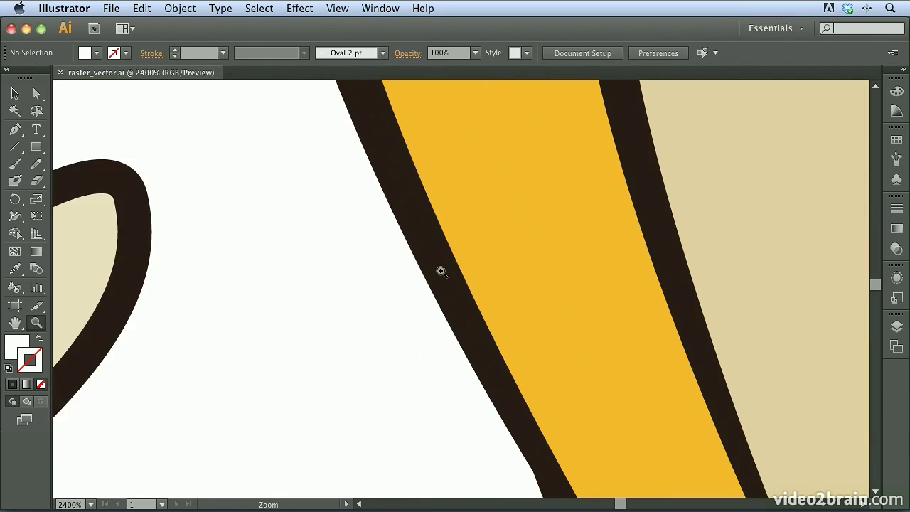
left_click(465, 284)
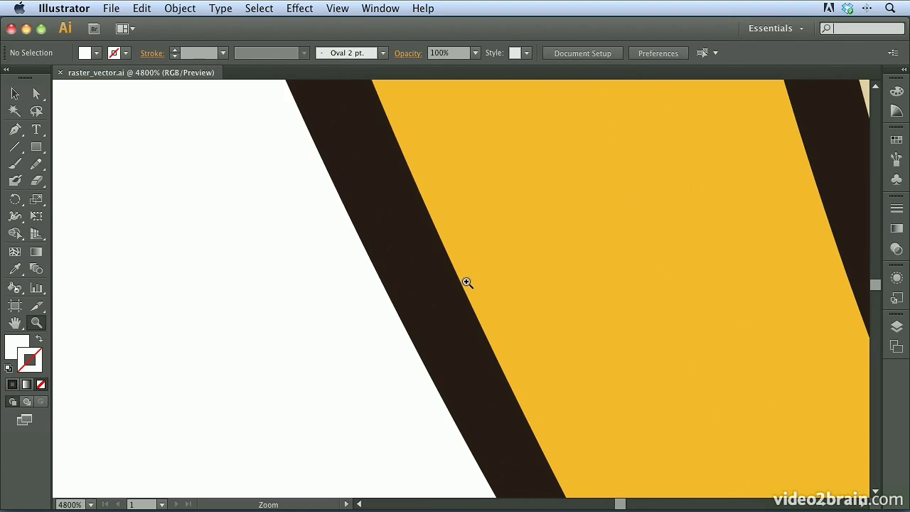
left_click(465, 288)
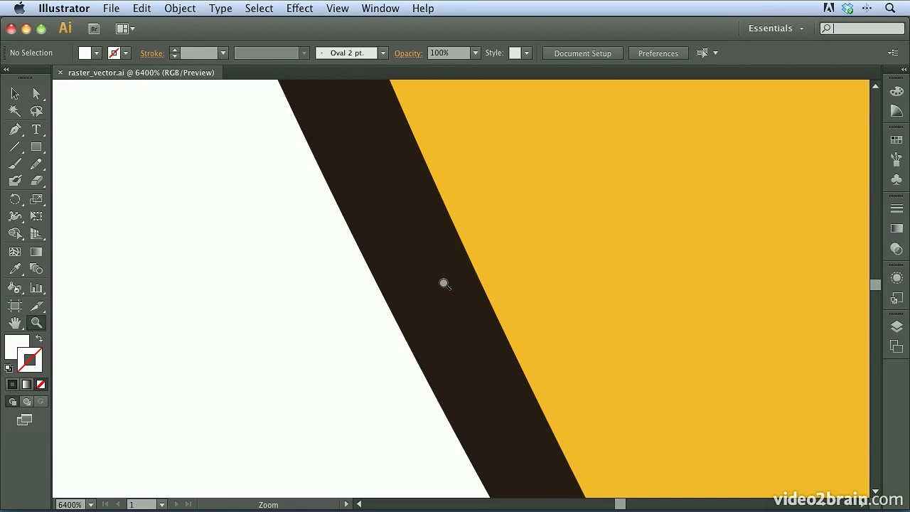
key("super+0")
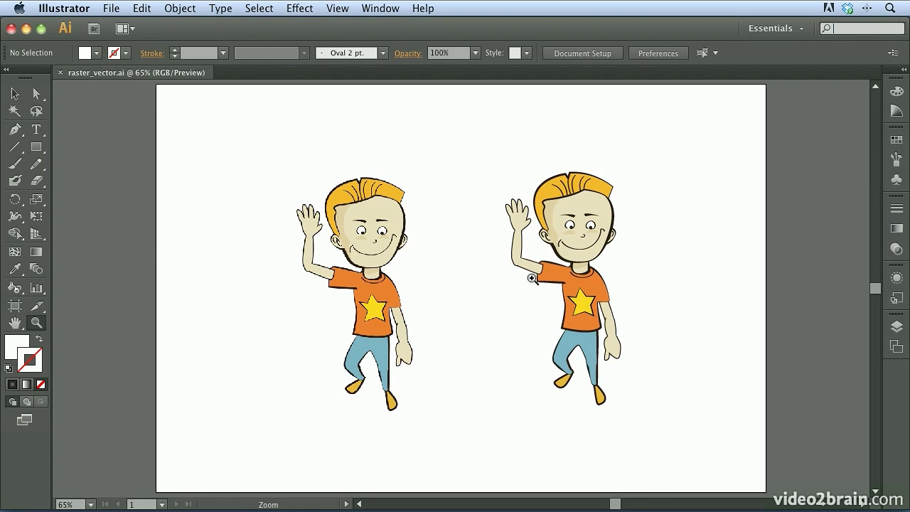
Try moving the vector character's yellow hair shape down over the forehead with the Direct Selection tool, and undo the move
left_click_drag(503, 165, 640, 281)
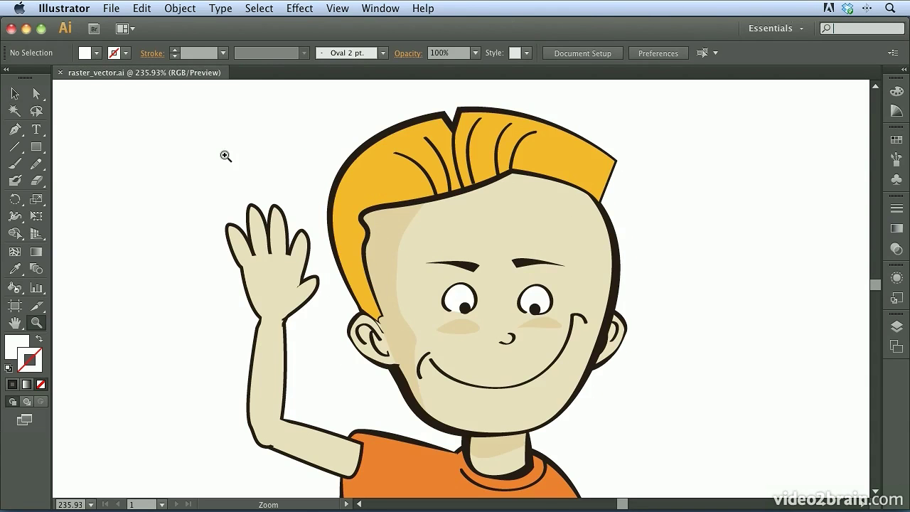
left_click(35, 95)
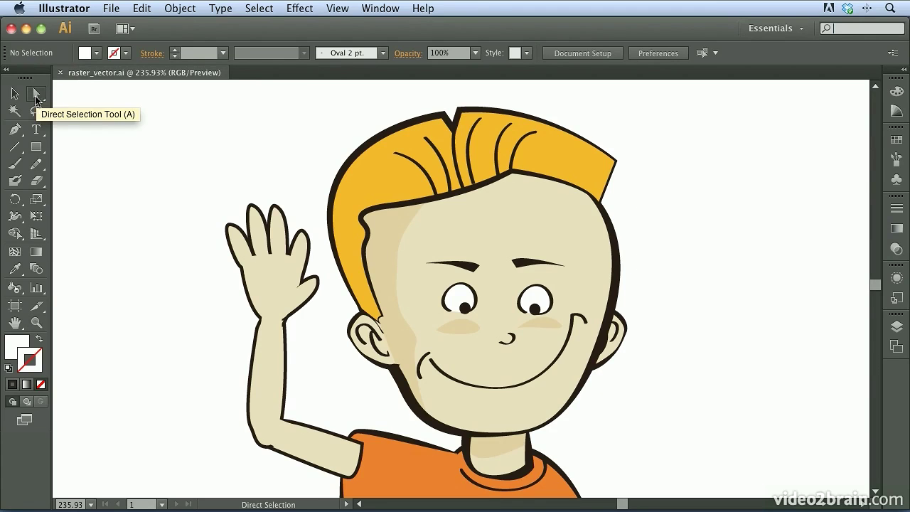
left_click(367, 147)
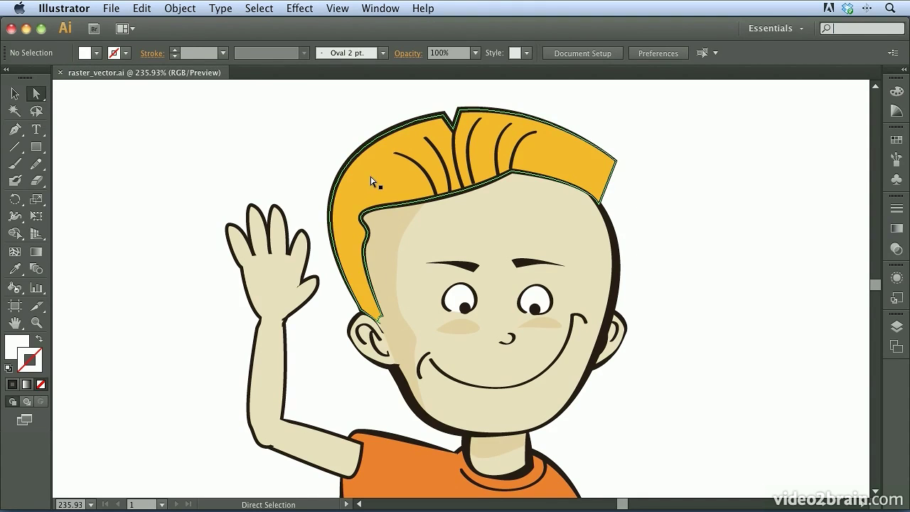
left_click(370, 175)
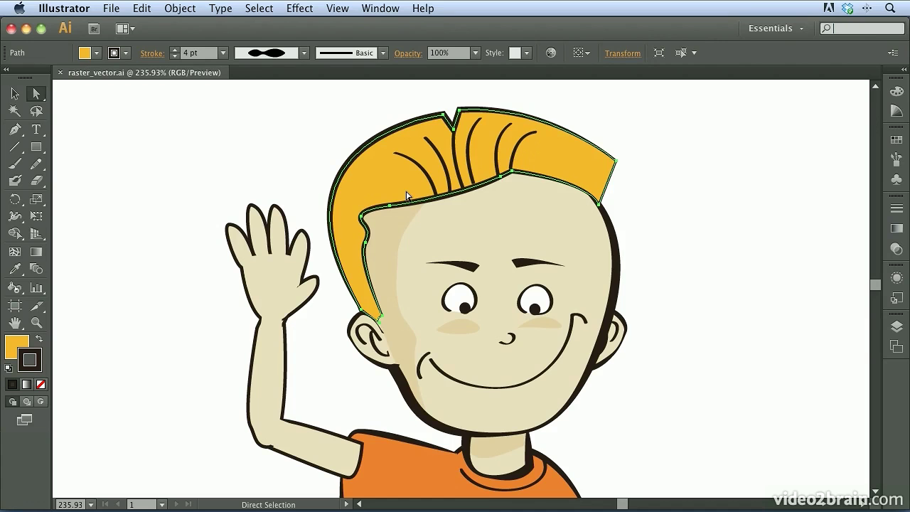
left_click_drag(513, 172, 536, 200)
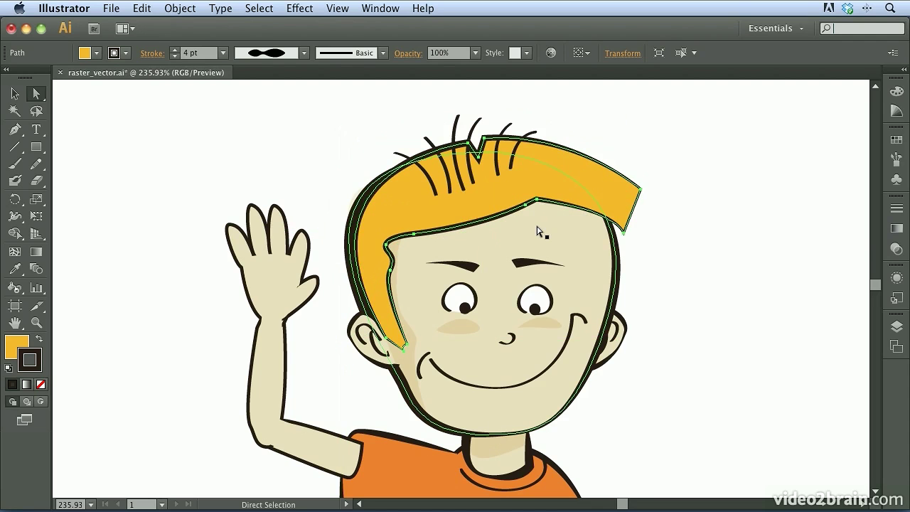
key("super+z")
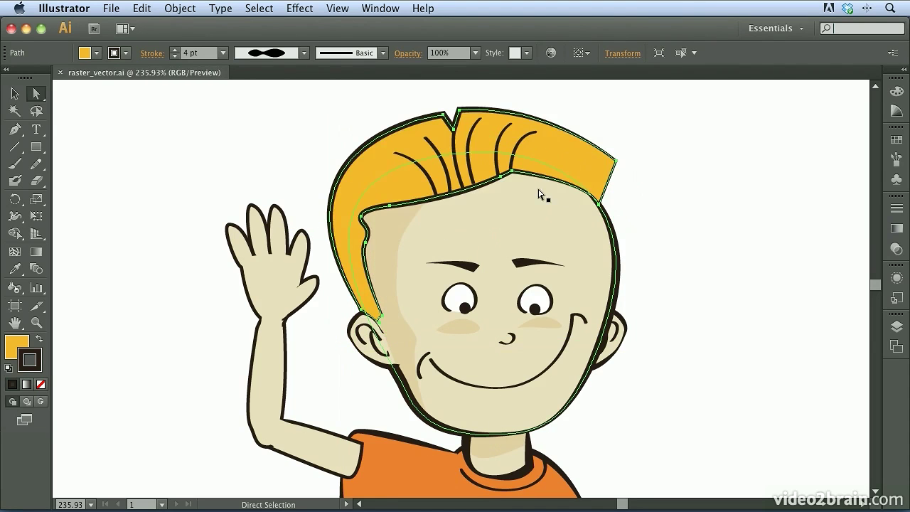
Reshape a dark strand line in the vector character's hair by moving its upper end anchor to about X 329 mm, Y 70.4 mm
left_click(658, 189)
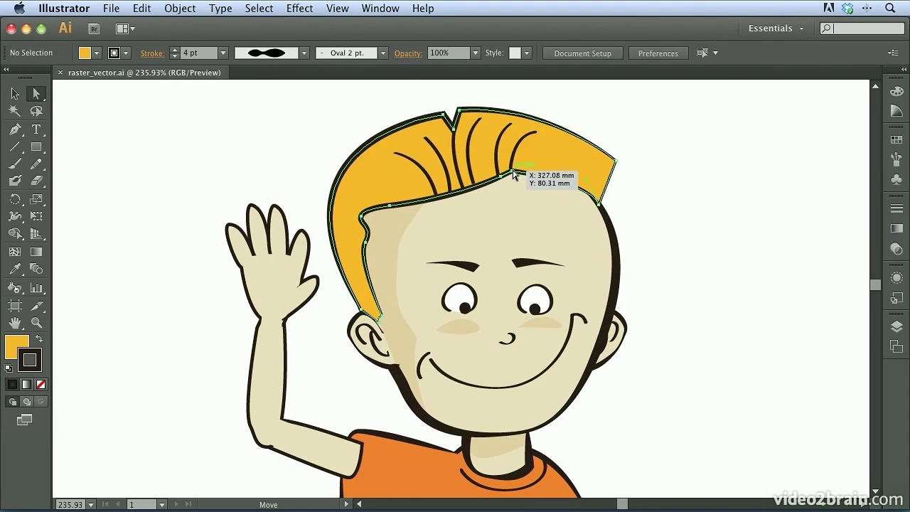
left_click(512, 172)
mouse_move(512, 172)
left_mouse_down()
mouse_move(525, 185)
mouse_move(514, 173)
left_mouse_up()
left_click(513, 127)
mouse_move(513, 127)
left_mouse_down()
mouse_move(523, 125)
mouse_move(492, 136)
left_mouse_up()
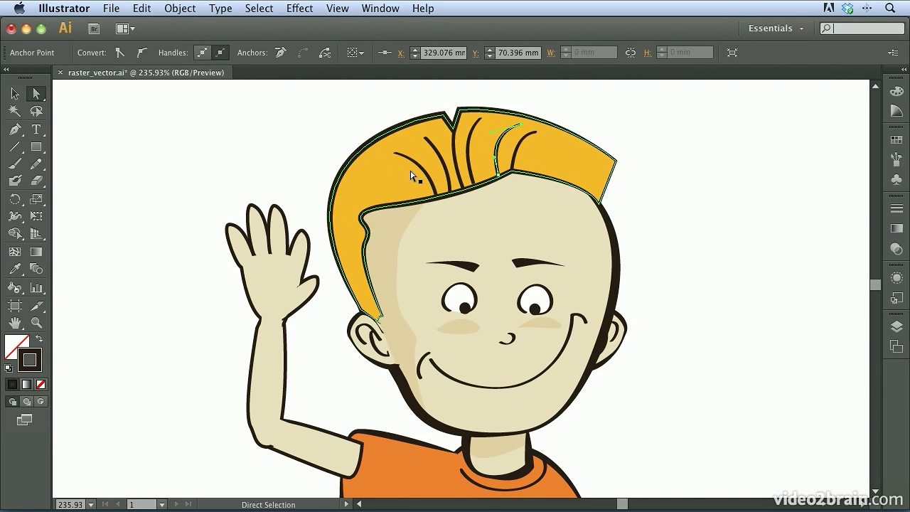
Select the raster character with the Direct Selection tool to check it for editable anchors, and return to the full artboard view
left_click_drag(651, 209, 463, 223)
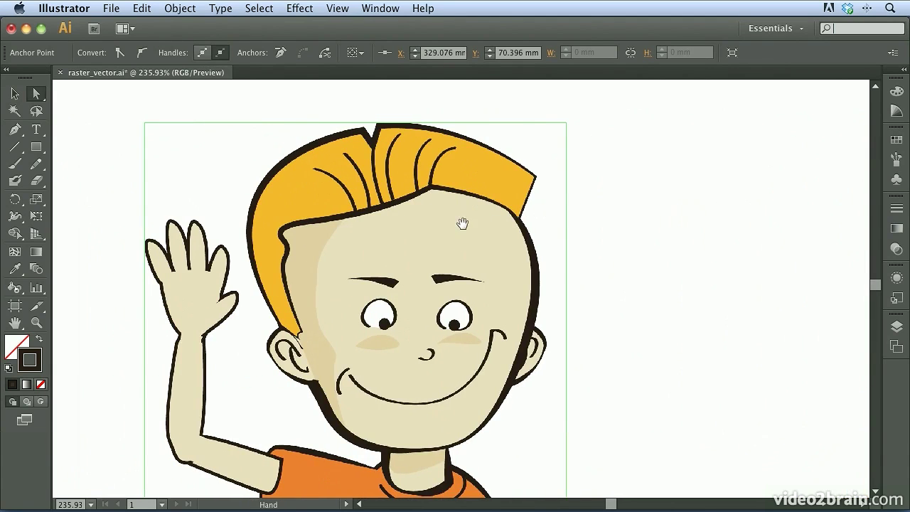
left_click(437, 167)
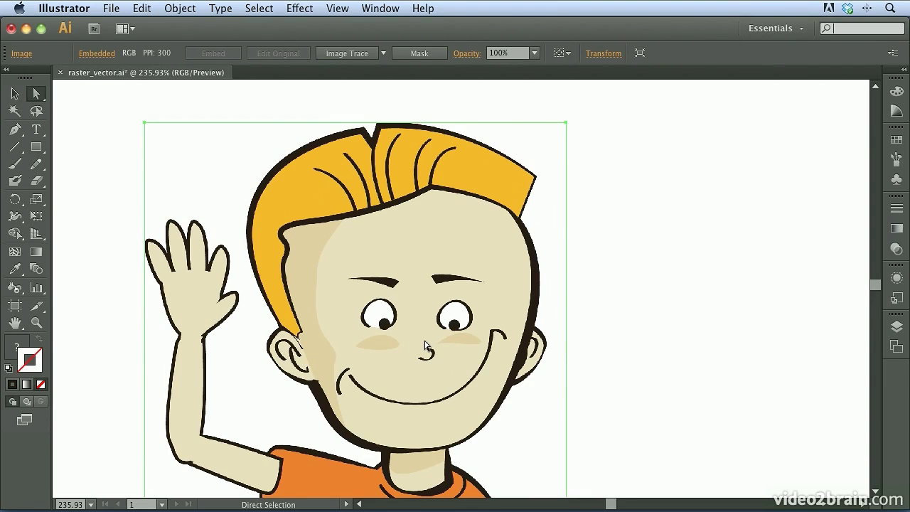
left_click(610, 235)
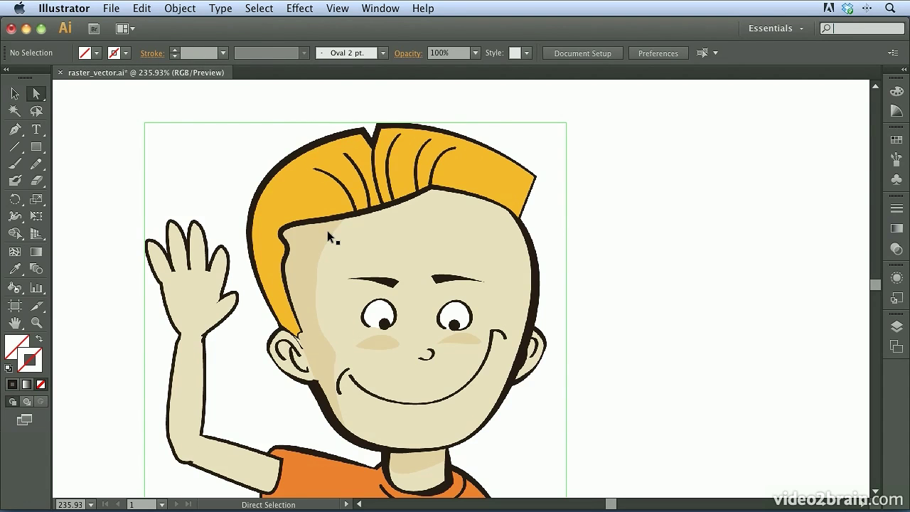
key("super+0")
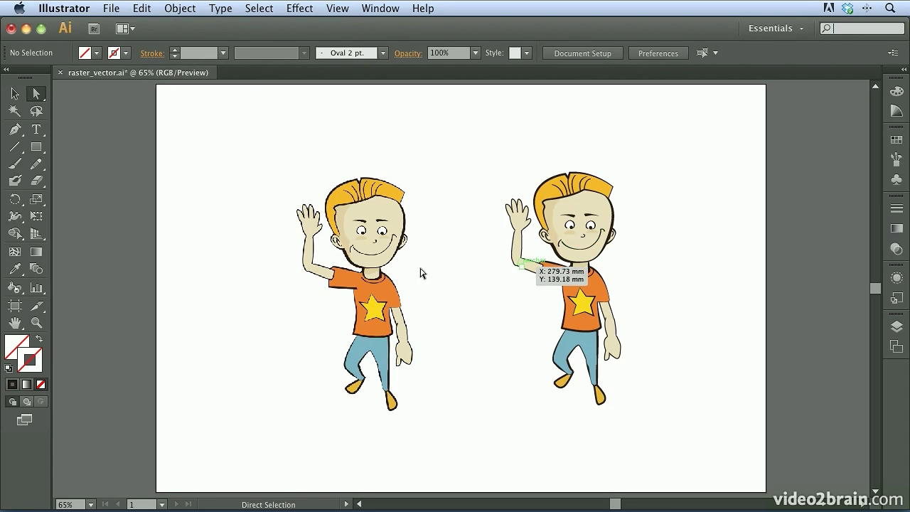
Select the embedded raster character and scale it up proportionally to about twice its size
left_click(14, 93)
left_click(359, 207)
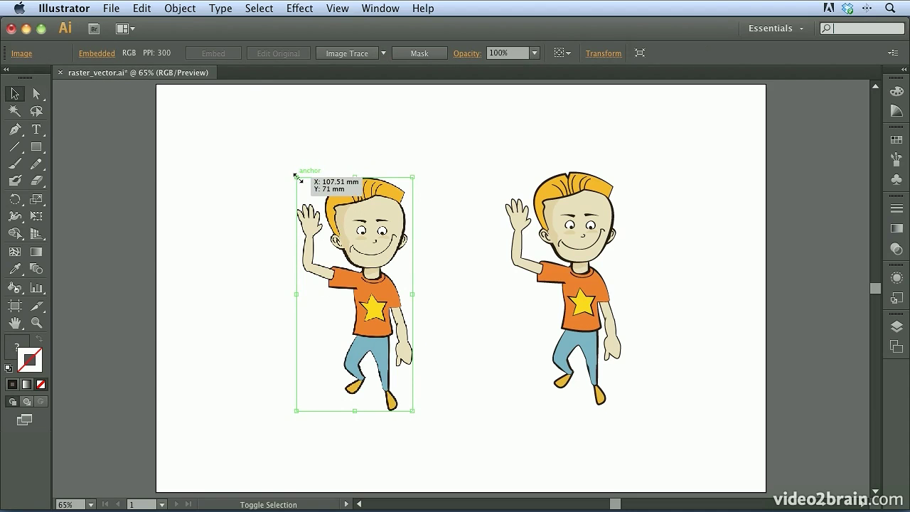
left_click_drag(296, 176, 201, 88)
left_click_drag(418, 457, 472, 426)
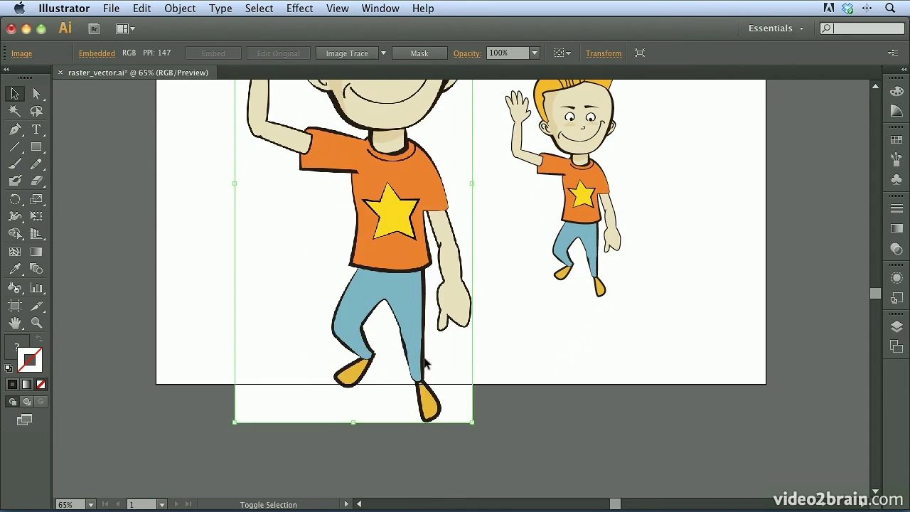
left_click_drag(414, 154, 441, 406)
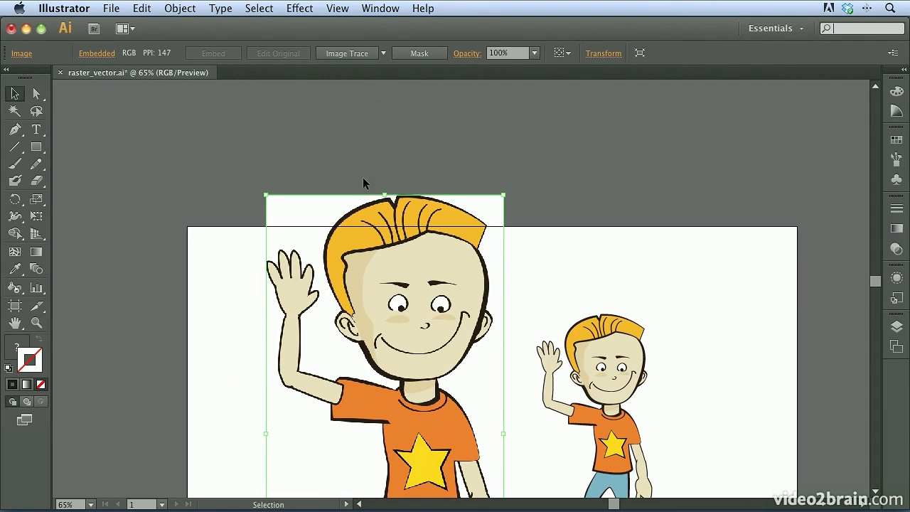
Enlarge the raster character further to nearly three times its original size, extending past the artboard's lower edge, and deselect it
left_click_drag(264, 192, 152, 111)
left_click_drag(365, 173, 362, 357)
left_click_drag(435, 344, 493, 214)
left_click_drag(279, 169, 203, 126)
left_click_drag(444, 198, 445, 302)
left_click_drag(559, 225, 590, 186)
left_click_drag(553, 246, 486, 267)
left_click(324, 166)
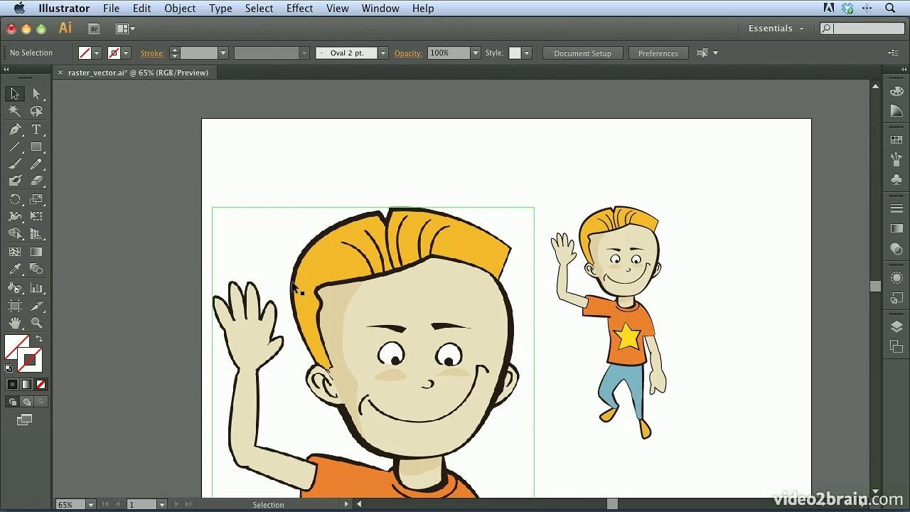
Select all paths of the vector character, scale them up to roughly match the enlarged raster character, and deselect them
left_click(628, 267)
left_click_drag(541, 188, 707, 452)
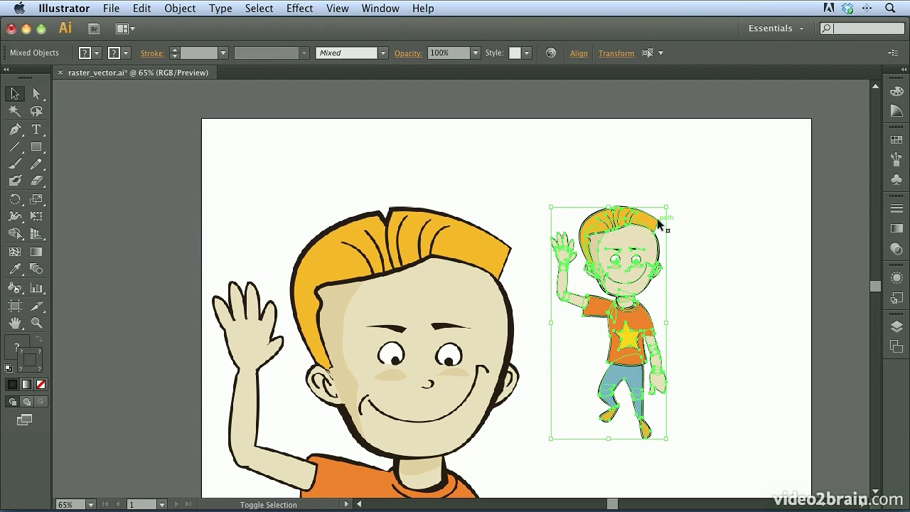
left_click_drag(665, 207, 768, 118)
left_click_drag(683, 136, 715, 373)
left_click_drag(703, 265, 640, 177)
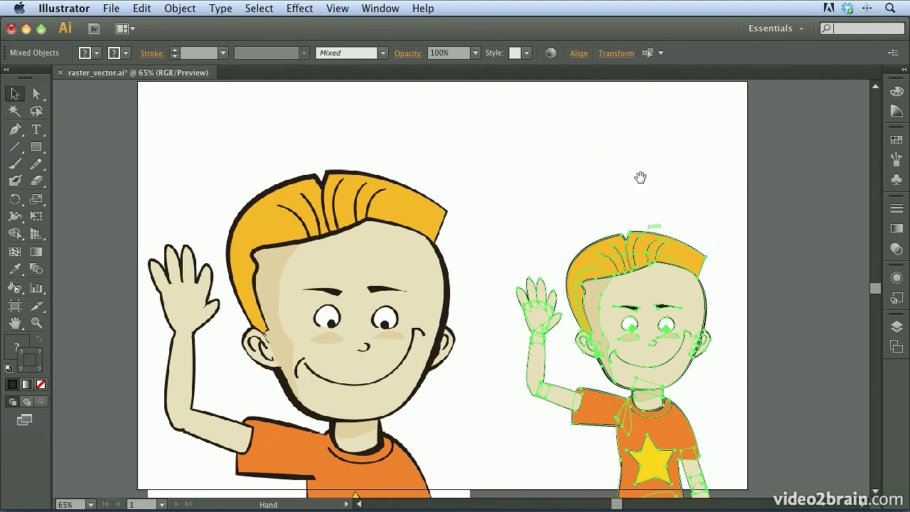
left_click_drag(516, 235, 421, 98)
left_click_drag(568, 138, 591, 285)
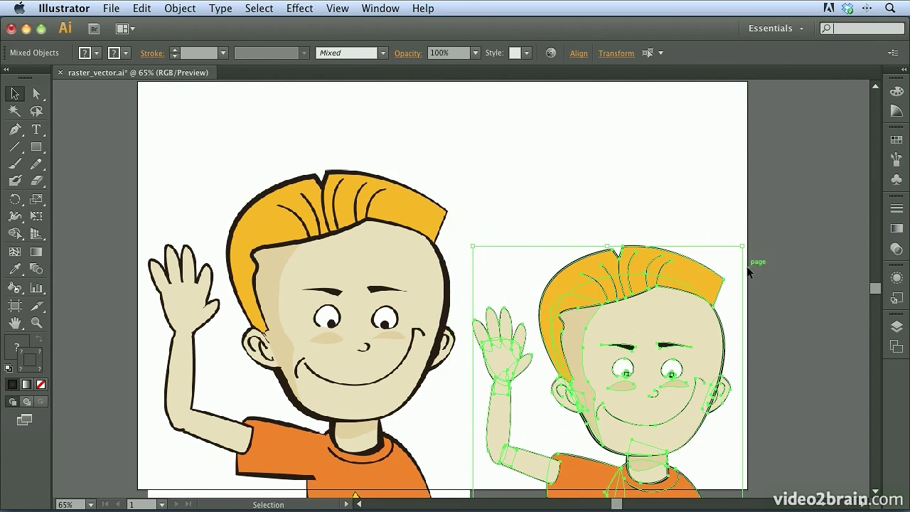
left_click_drag(741, 247, 829, 127)
left_click(716, 99)
Inspect the enlarged vector character's ear and hair outlines at high magnification, and return to the full artboard view
left_click_drag(701, 149, 538, 151)
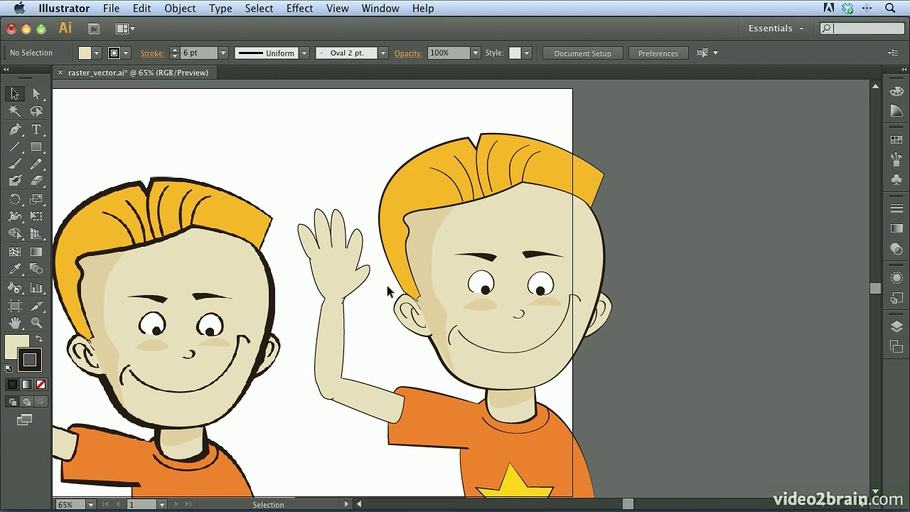
key("super+space")
left_click_drag(385, 270, 455, 328)
left_click_drag(317, 247, 468, 338)
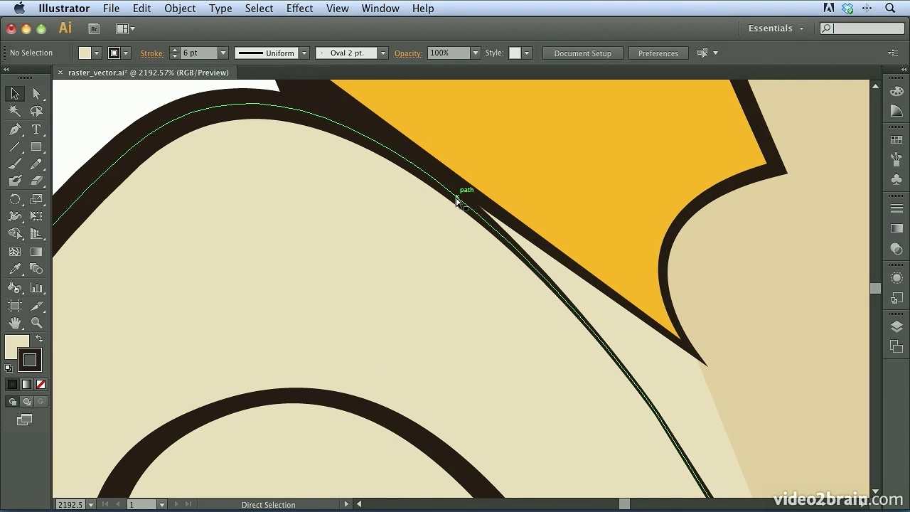
key("super+0")
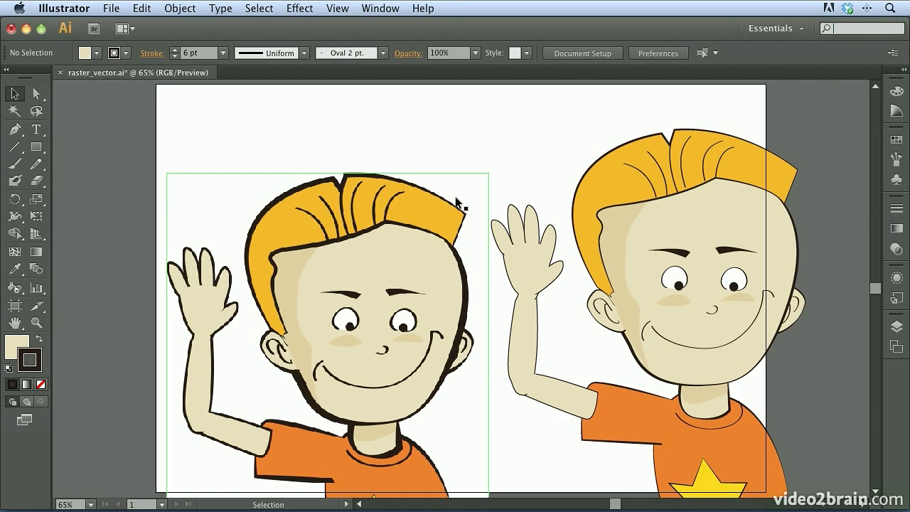